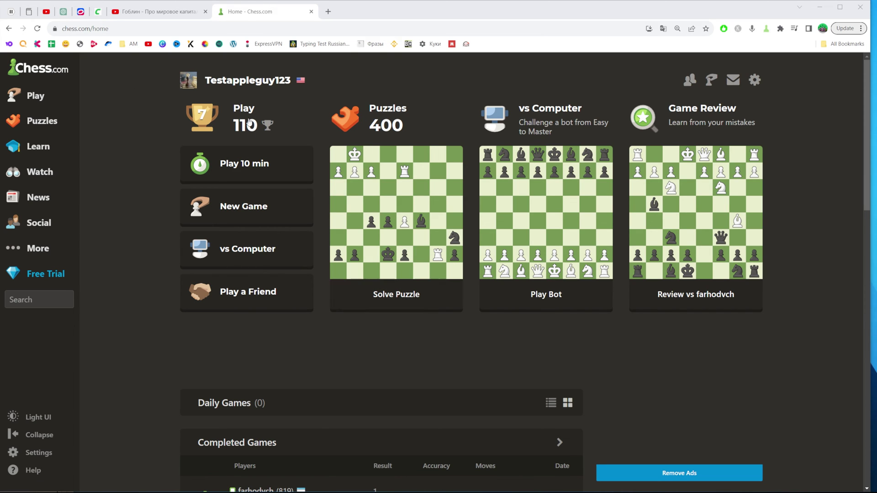
# Step: Select and then dismiss the address bar highlight to reveal the Settings options menu
pyautogui.click(122, 29)
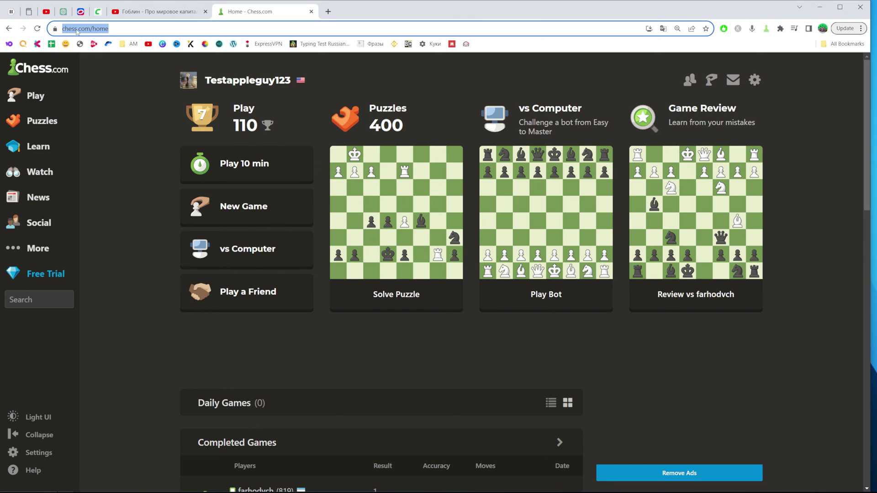
pyautogui.click(170, 158)
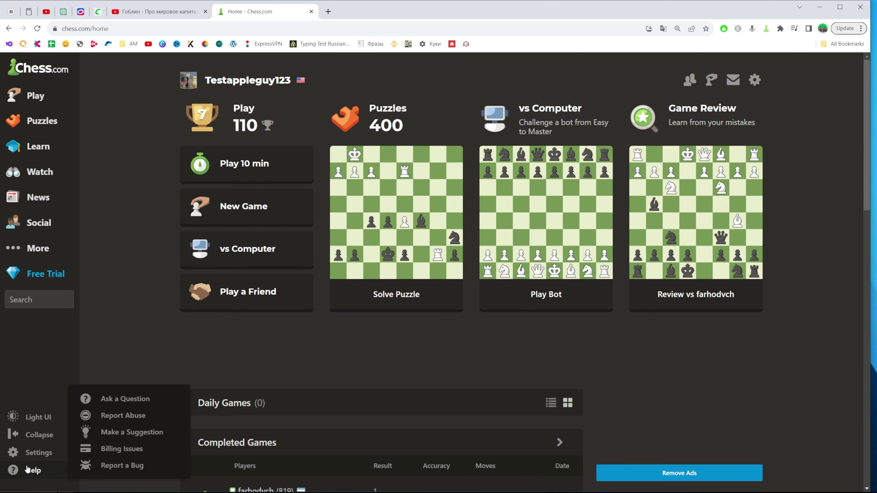
pyautogui.moveTo(36, 452)
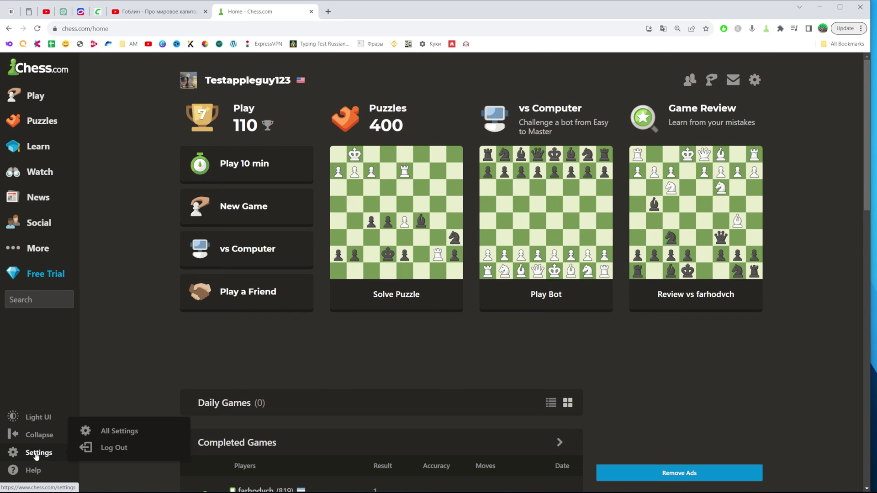
# Step: Open the full account settings page from the sidebar Settings entry
pyautogui.click(36, 453)
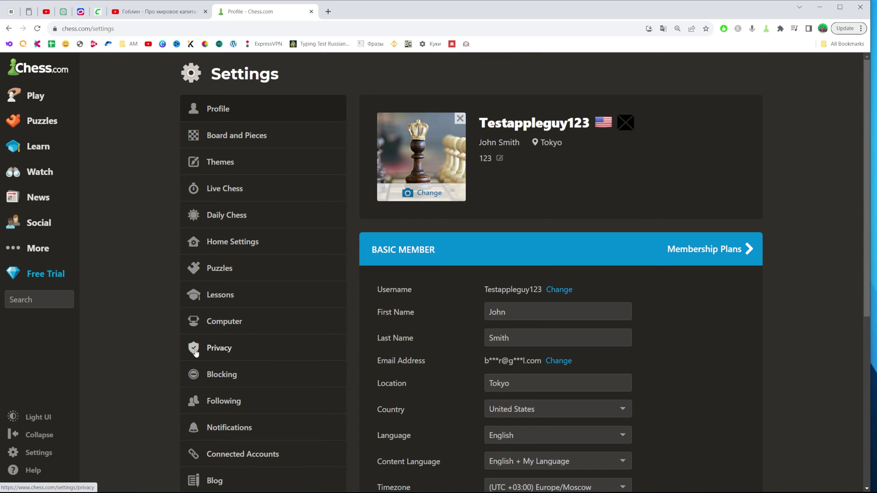
pyautogui.click(225, 350)
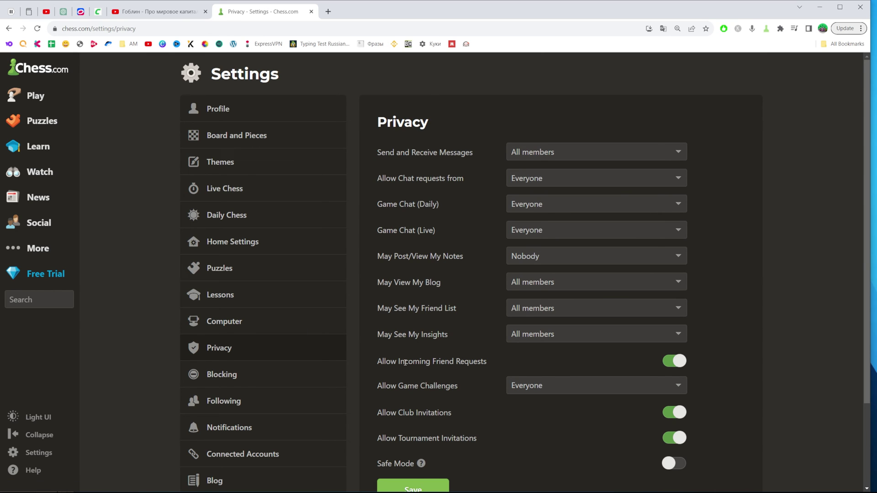
pyautogui.moveTo(377, 361); pyautogui.dragTo(465, 365)
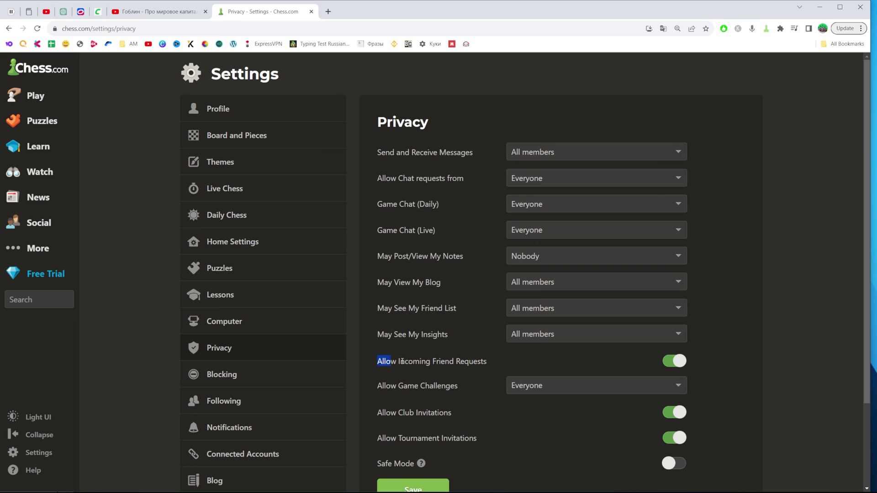
pyautogui.click(490, 362)
pyautogui.moveTo(398, 361); pyautogui.dragTo(487, 362)
pyautogui.click(520, 364)
pyautogui.scroll(-2, 676, 361)
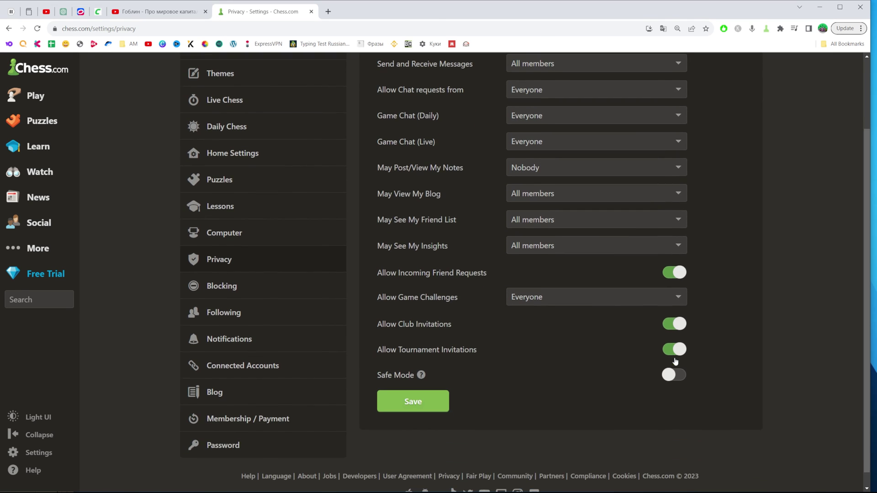
# Step: Switch off 'Allow Incoming Friend Requests' and save the privacy preferences
pyautogui.click(672, 274)
pyautogui.click(426, 404)
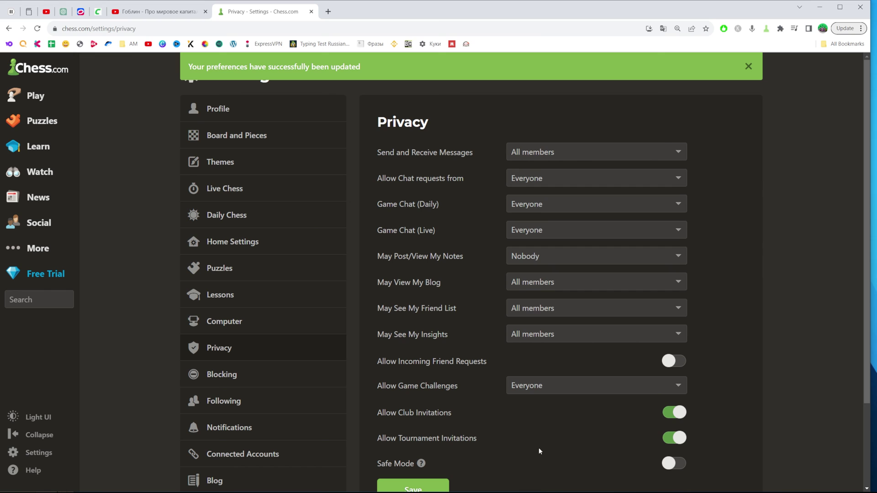
pyautogui.scroll(-2, 538, 447)
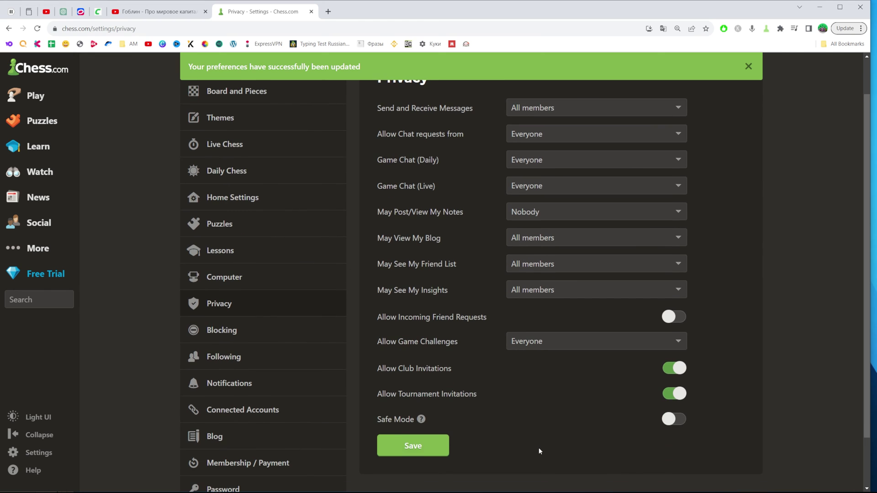